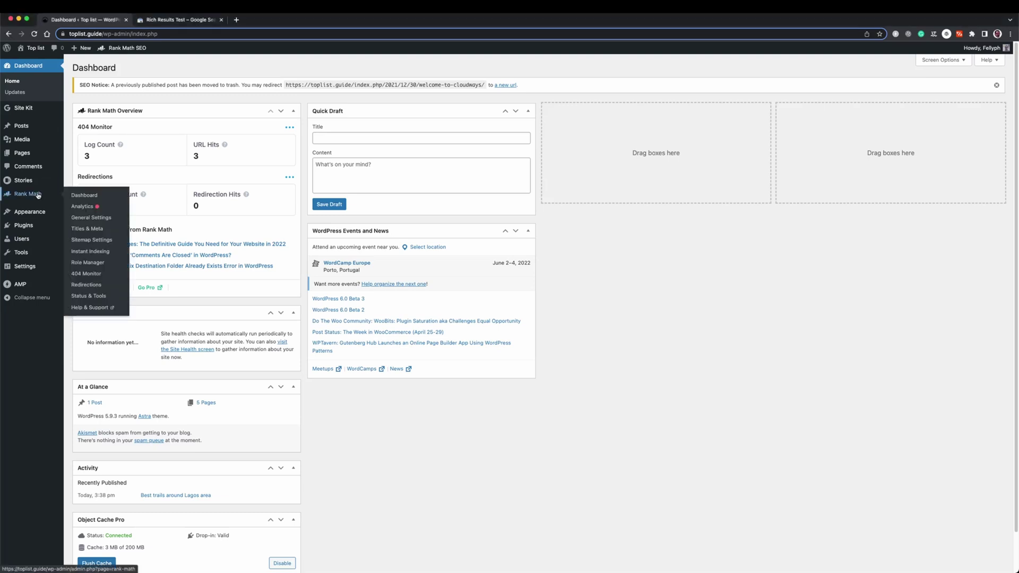
Open the Schema module settings from the Rank Math modules overview to see the post defaults.
{"action": "left_click", "coordinate": [38, 195]}
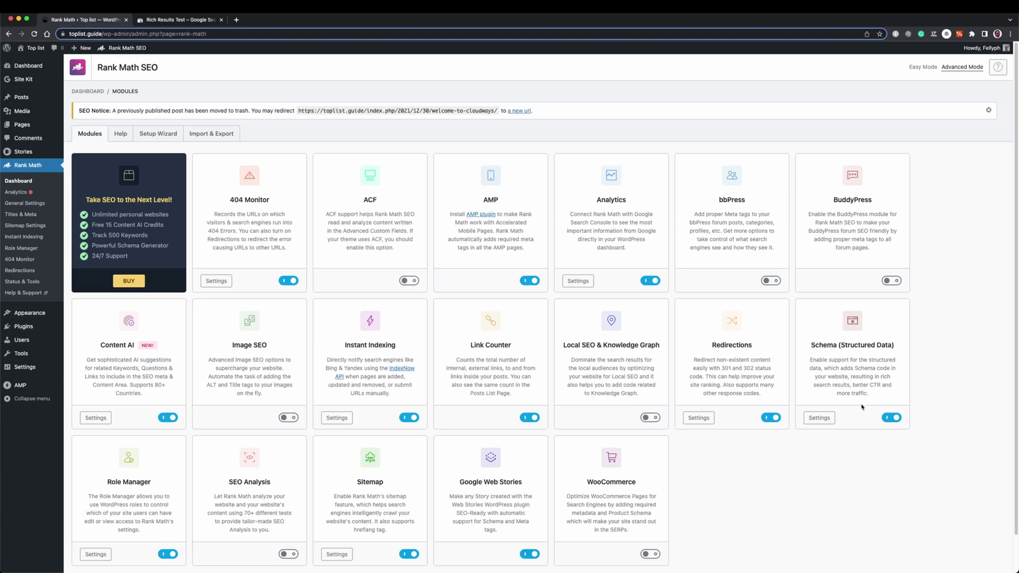
{"action": "left_click", "coordinate": [819, 418]}
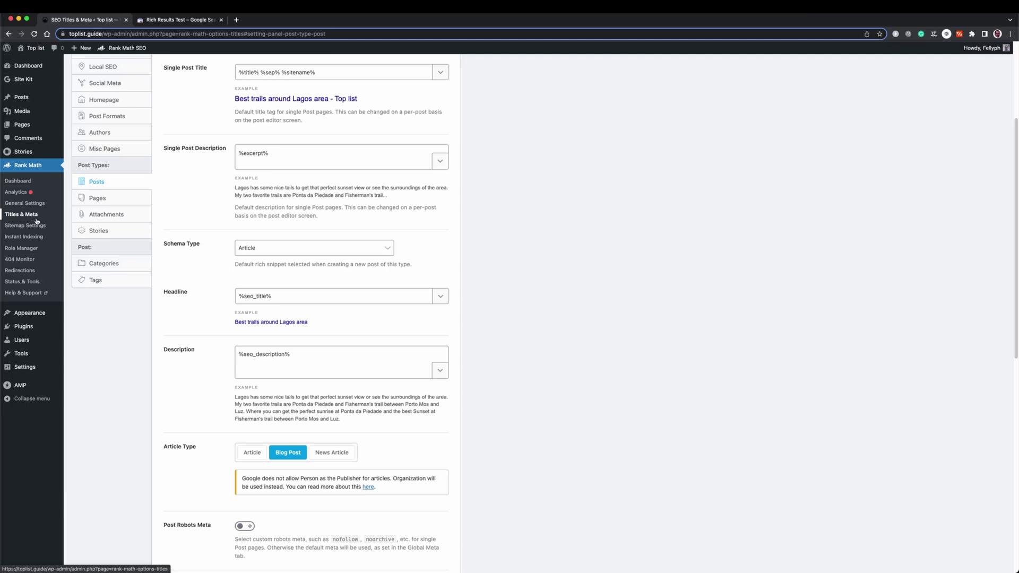
{"action": "scroll", "coordinate": [166, 258], "scroll_direction": "up", "scroll_amount": 2}
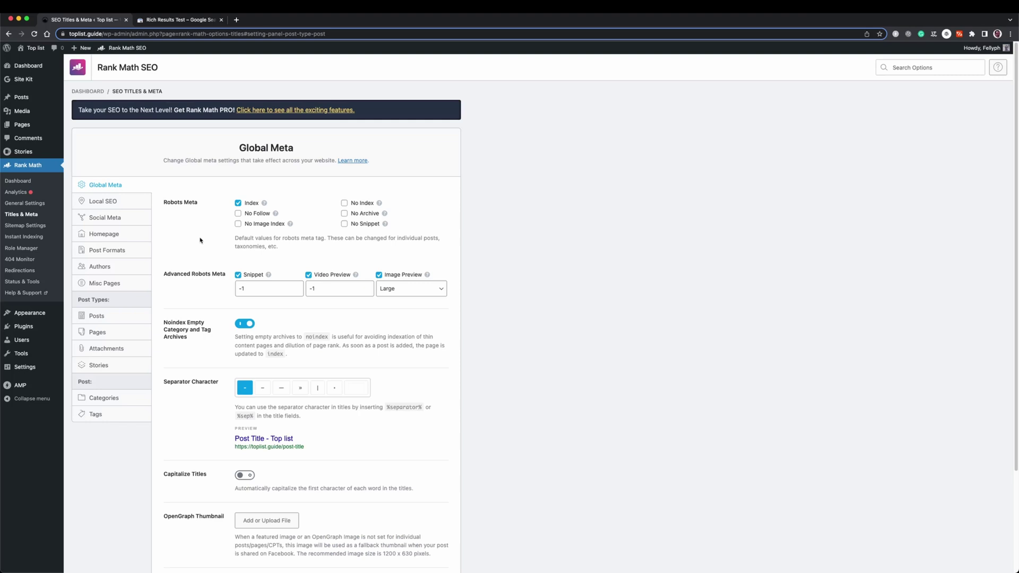
{"action": "scroll", "coordinate": [255, 297], "scroll_direction": "down", "scroll_amount": 1}
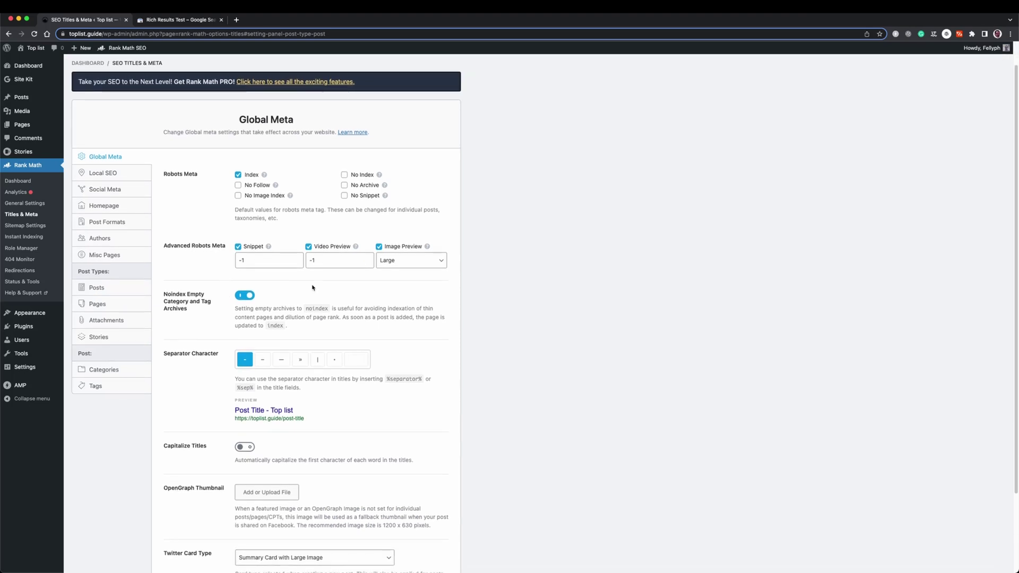
{"action": "left_click", "coordinate": [139, 178]}
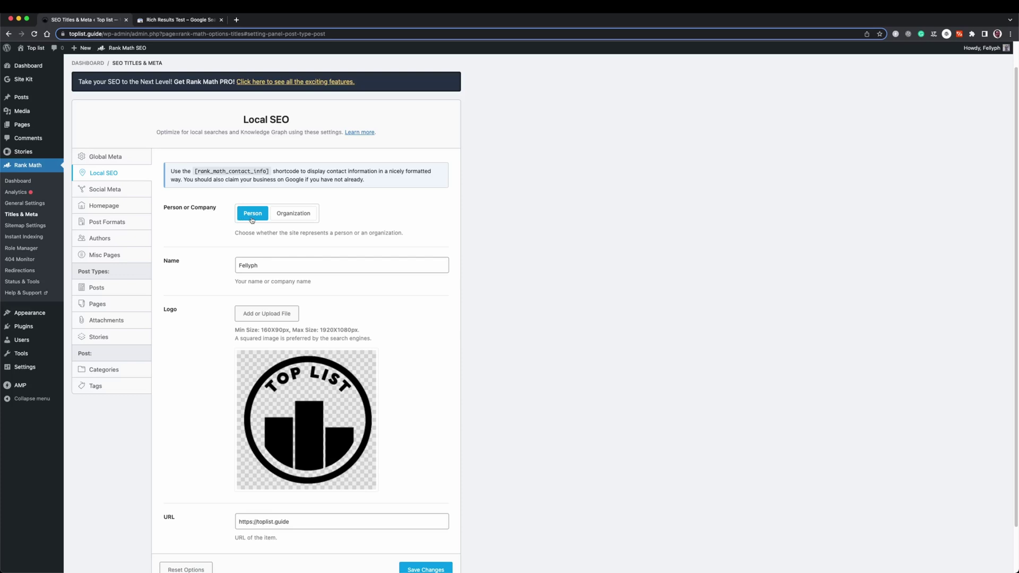
{"action": "scroll", "coordinate": [304, 265], "scroll_direction": "down", "scroll_amount": 2}
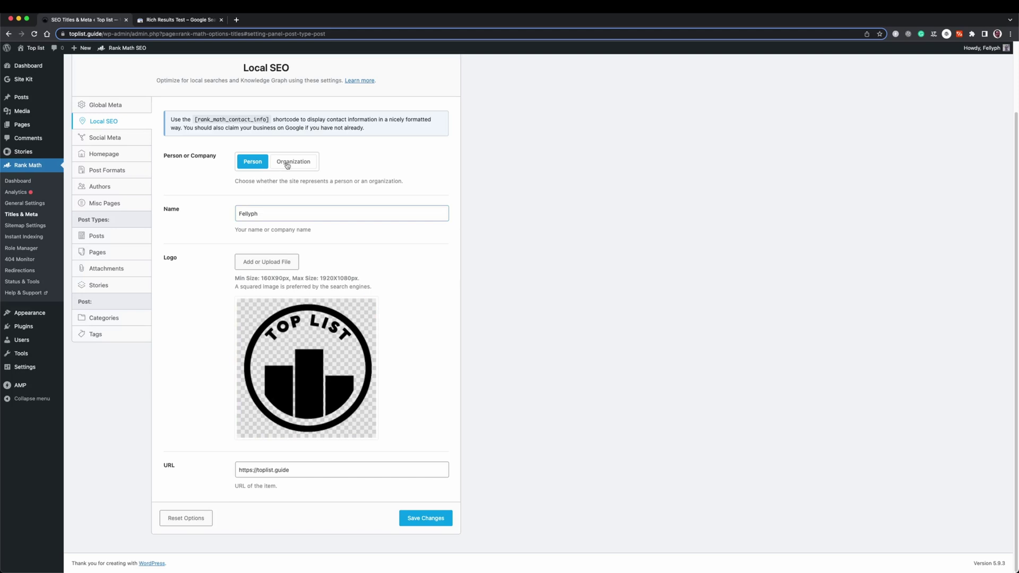
Check the Facebook Secret field in Social Meta, then view the Authors archive settings.
{"action": "left_click", "coordinate": [134, 140]}
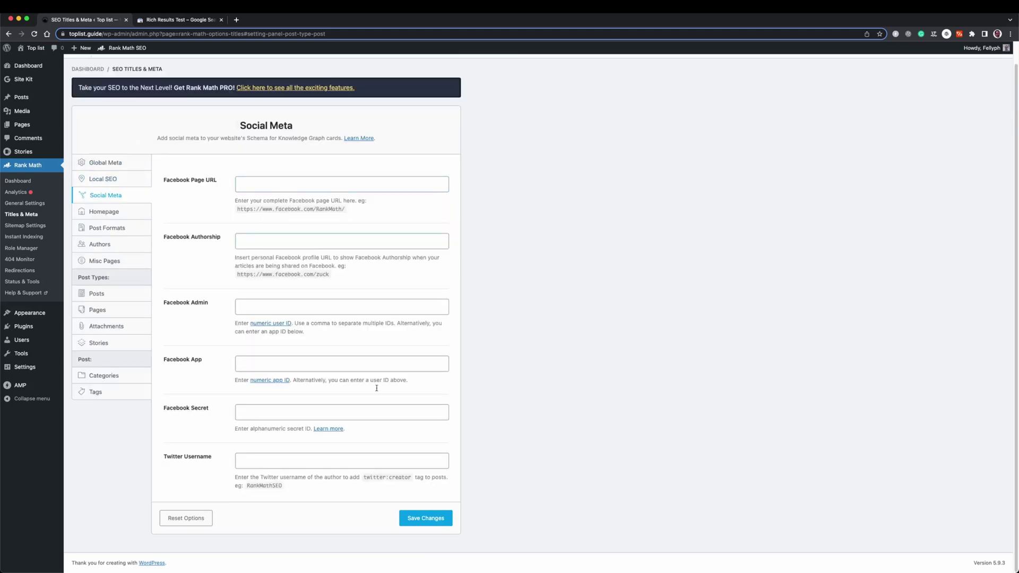
{"action": "left_click", "coordinate": [333, 408]}
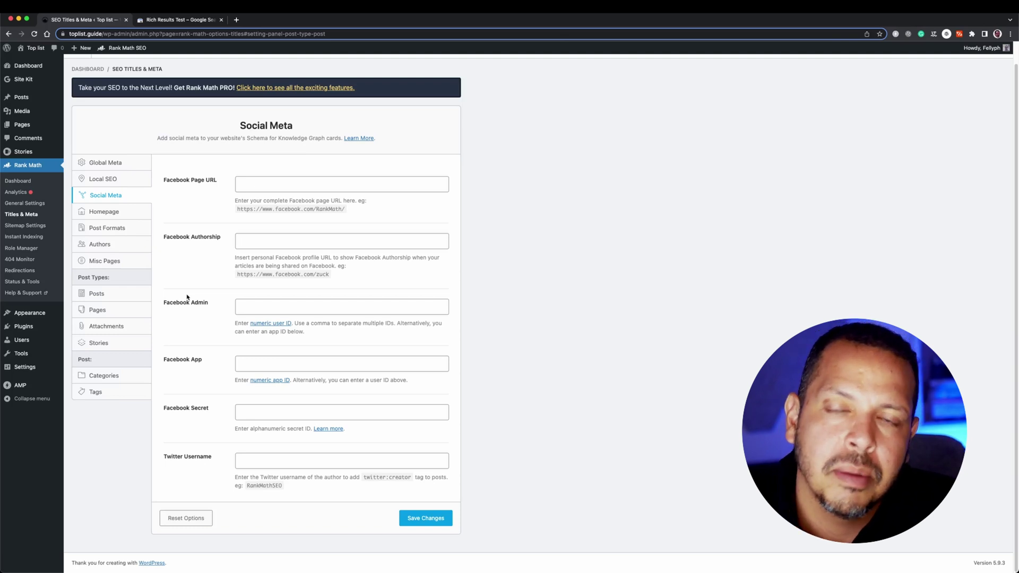
{"action": "left_click", "coordinate": [124, 247]}
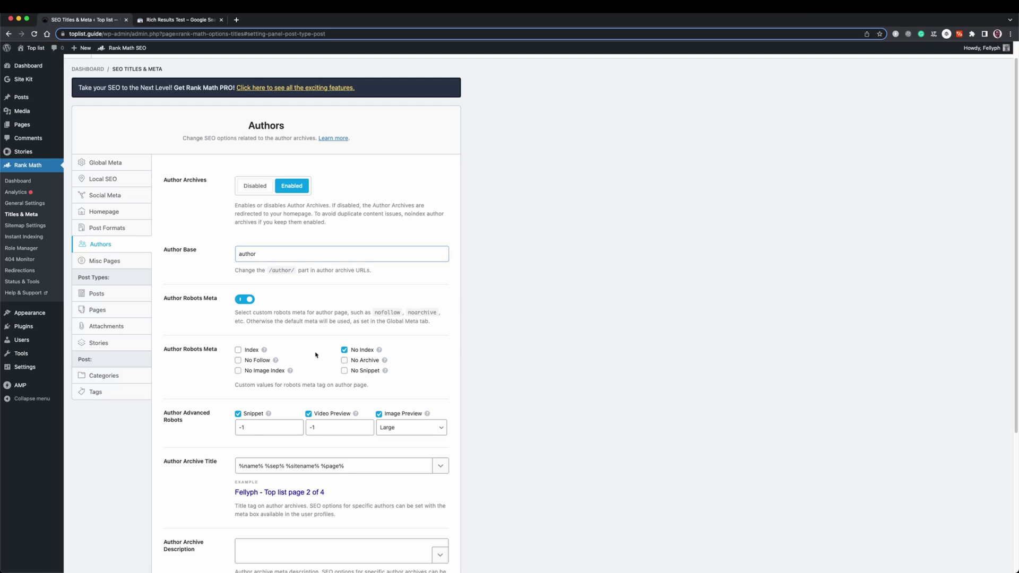
Browse the Posts Schema Type options and keep Article as the default schema type.
{"action": "left_click", "coordinate": [127, 297]}
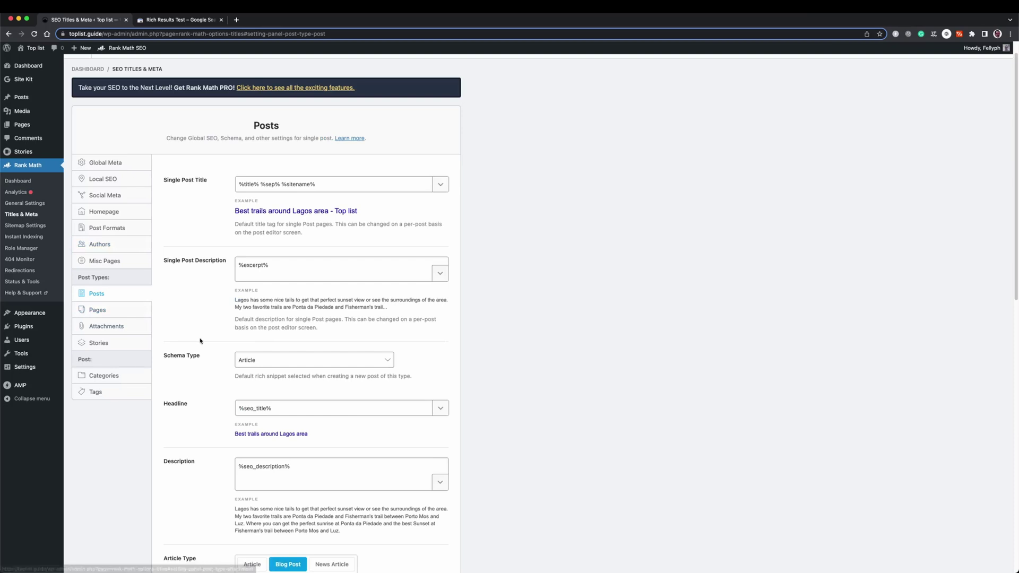
{"action": "scroll", "coordinate": [202, 341], "scroll_direction": "down", "scroll_amount": 1}
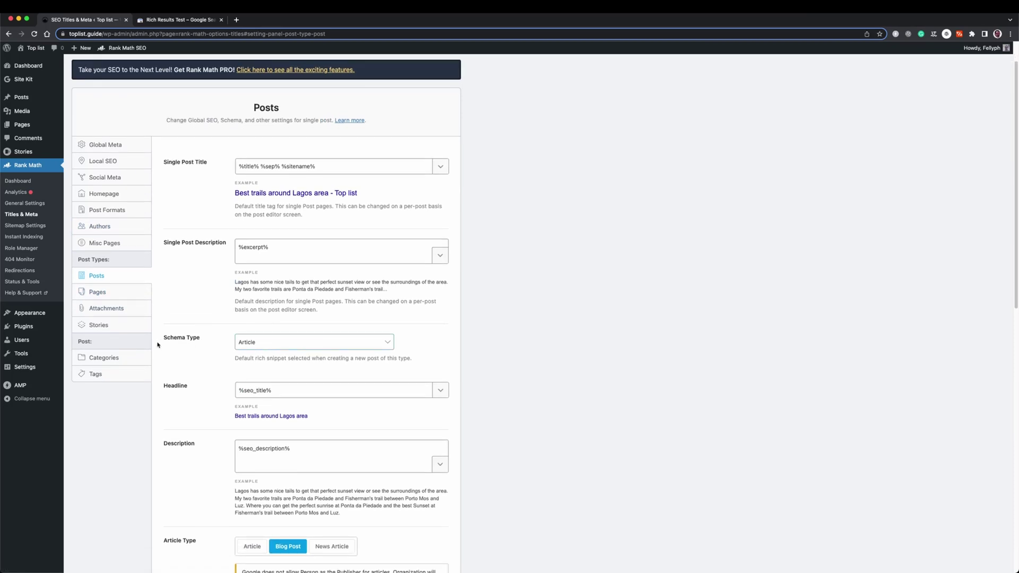
{"action": "left_click", "coordinate": [287, 347]}
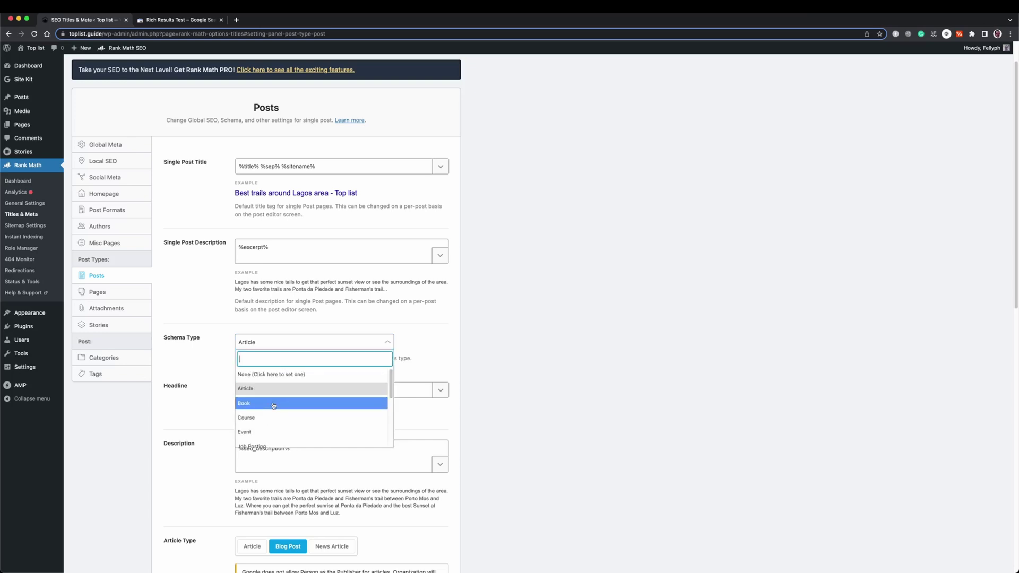
{"action": "scroll", "coordinate": [272, 408], "scroll_direction": "down", "scroll_amount": 2}
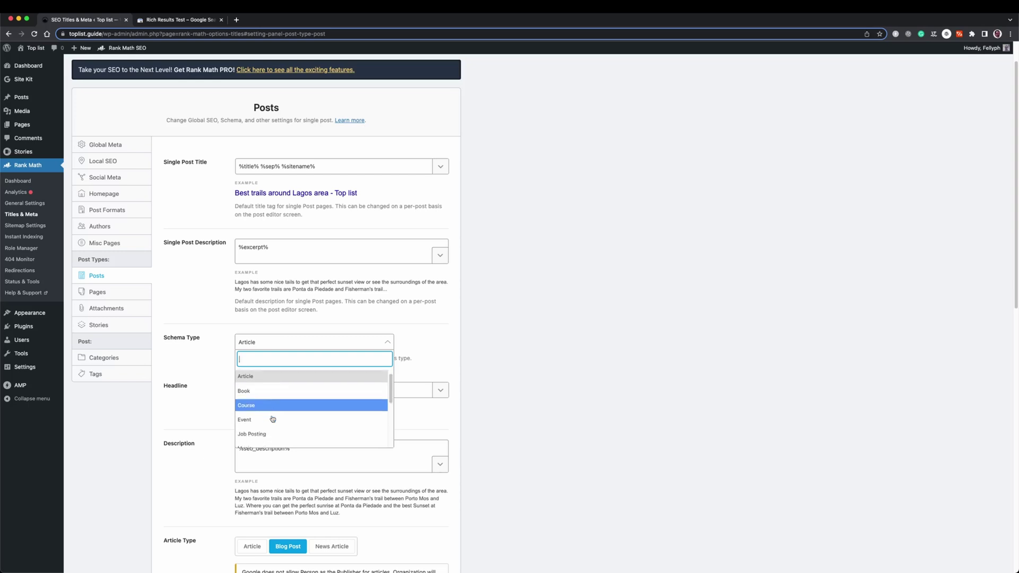
{"action": "scroll", "coordinate": [273, 410], "scroll_direction": "up", "scroll_amount": 1}
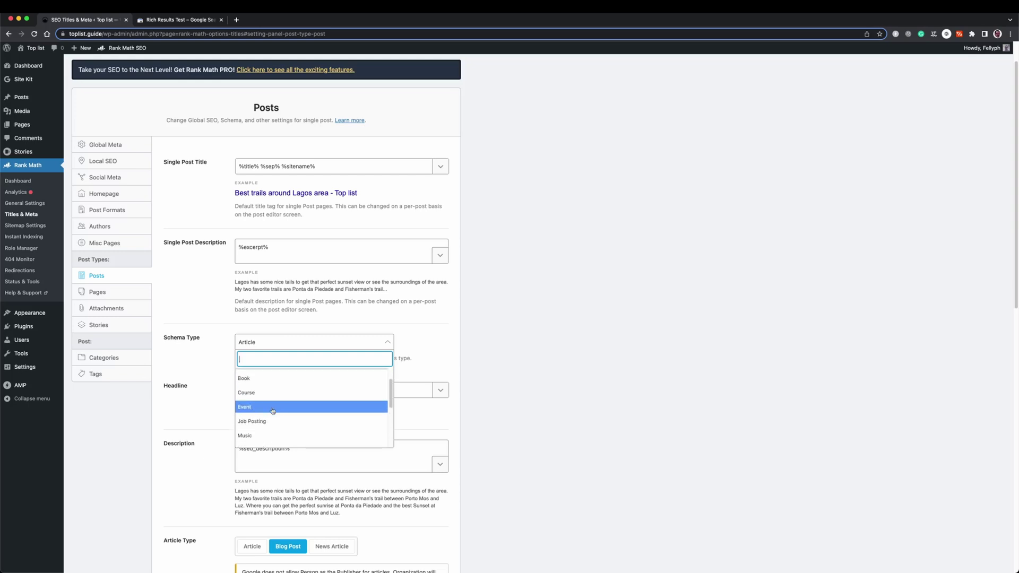
{"action": "left_click", "coordinate": [221, 378]}
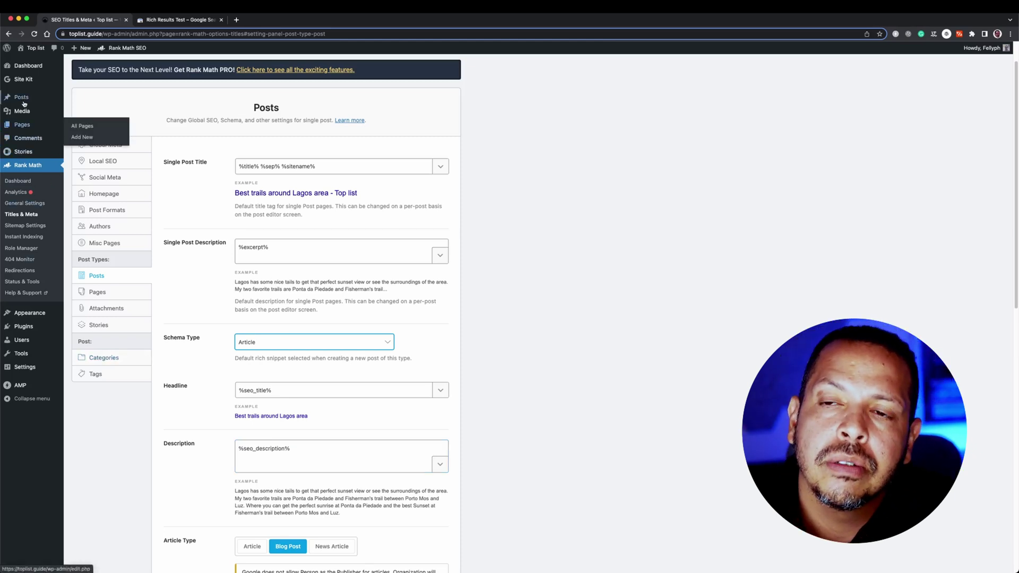
Show the Rank Math Schema tab of 'Best trails around Lagos area', listing Article in use.
{"action": "mouse_move", "coordinate": [24, 103]}
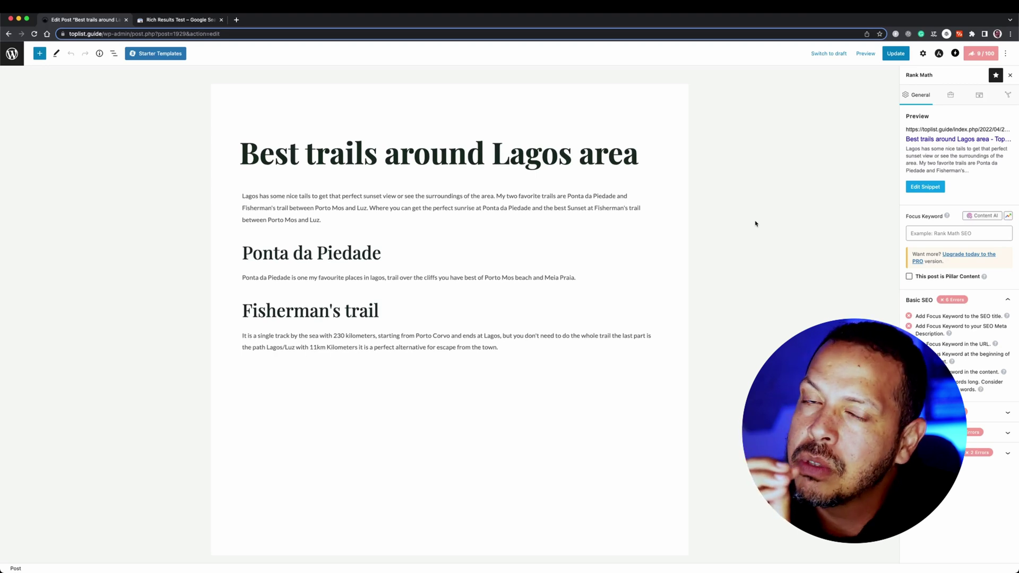
{"action": "left_click", "coordinate": [983, 55]}
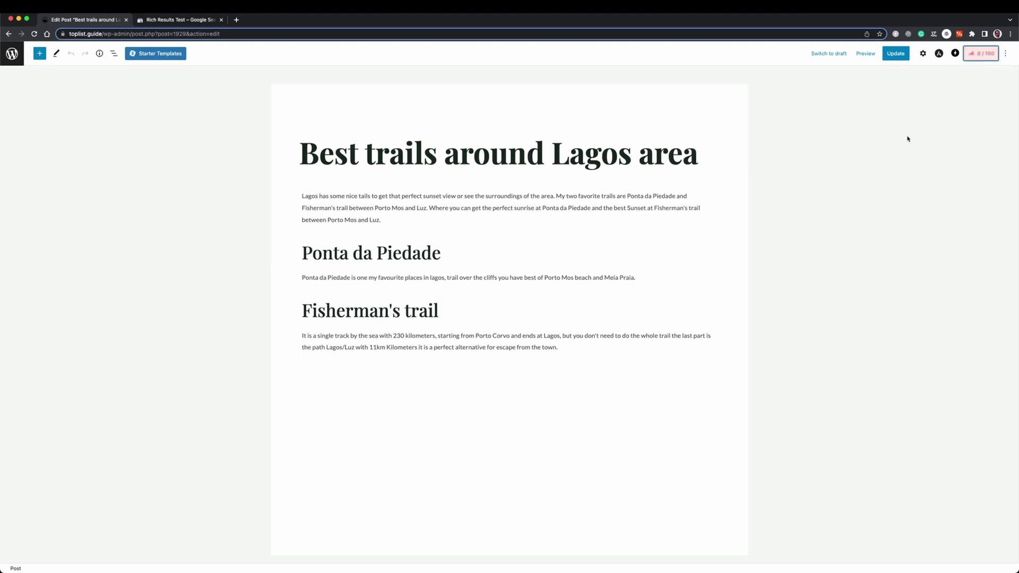
{"action": "left_click", "coordinate": [980, 54]}
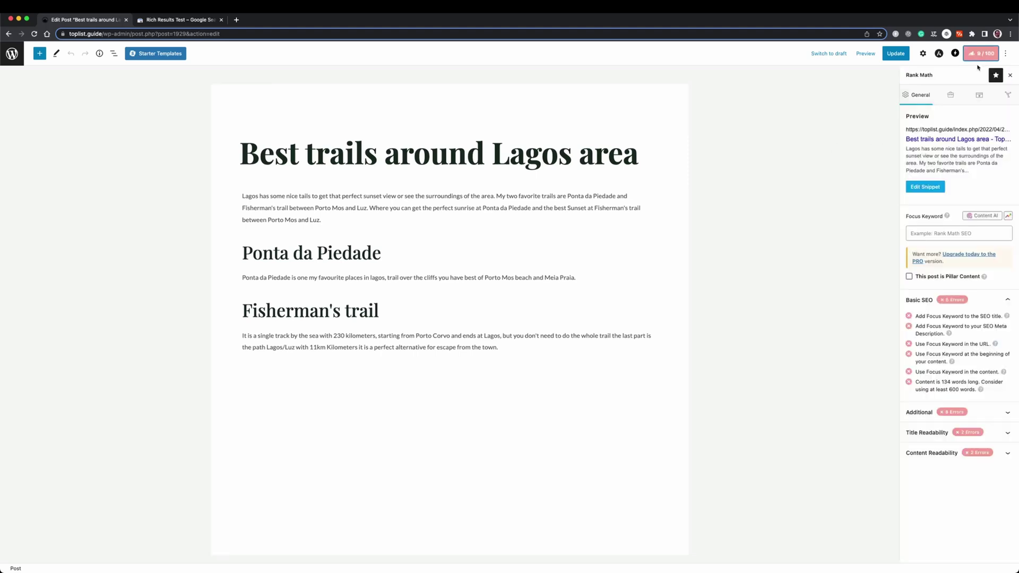
{"action": "left_click", "coordinate": [981, 97]}
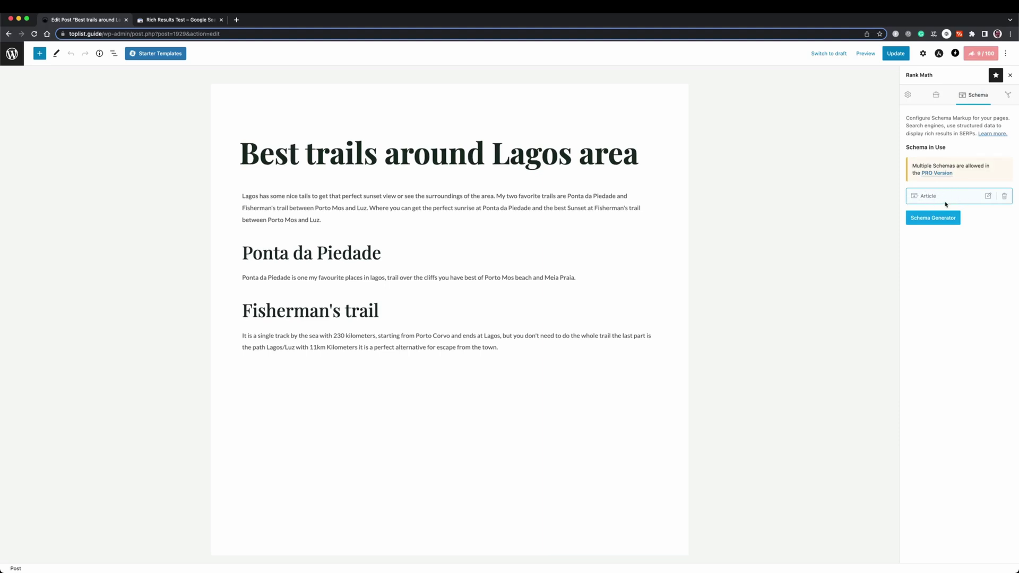
{"action": "left_click", "coordinate": [988, 196]}
{"action": "left_click", "coordinate": [441, 260]}
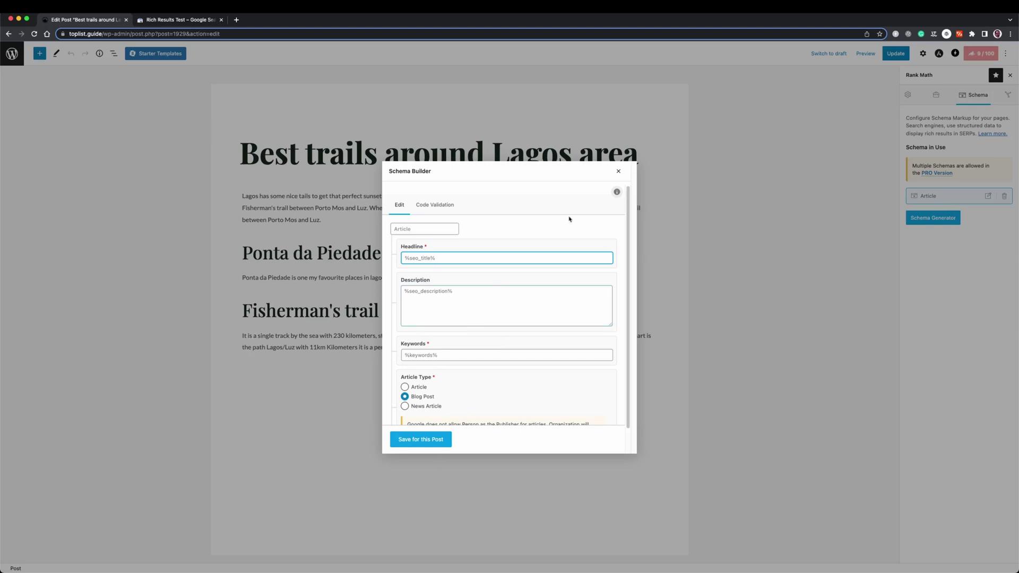
{"action": "left_click", "coordinate": [618, 171]}
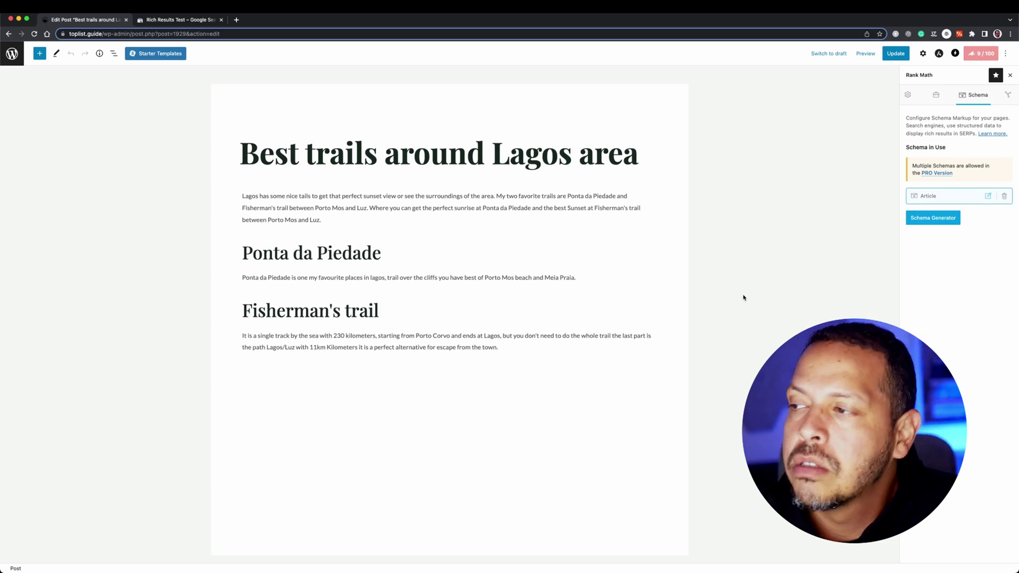
Delete the post's existing Article schema and start a new one in Schema Generator.
{"action": "left_click", "coordinate": [1003, 196]}
{"action": "left_click", "coordinate": [984, 197]}
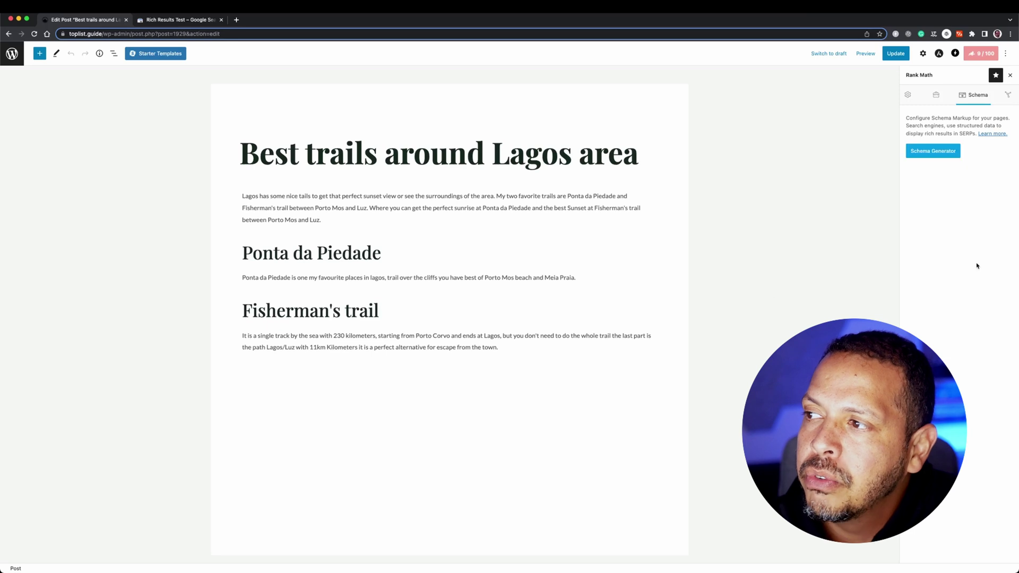
{"action": "left_click", "coordinate": [937, 154]}
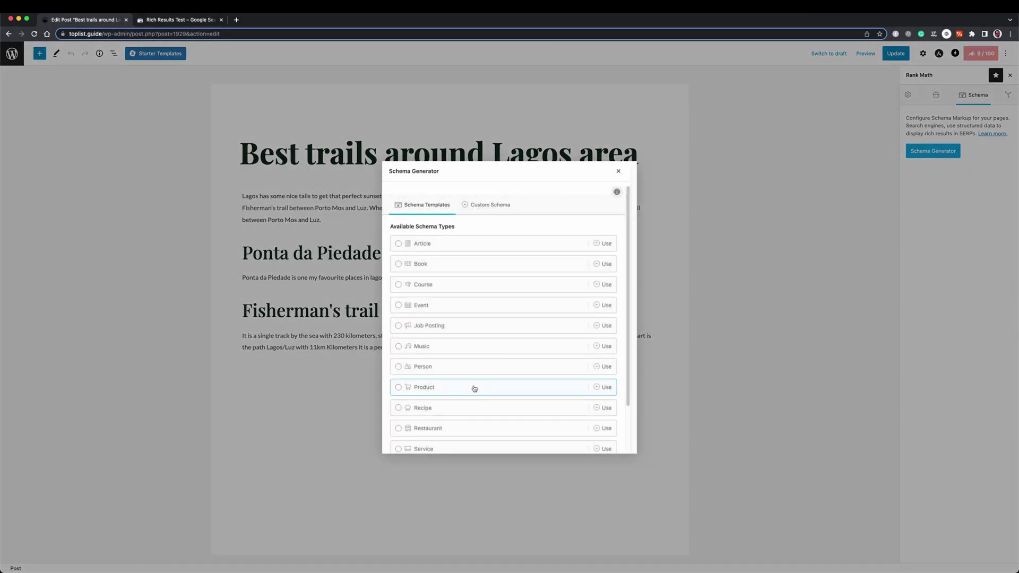
Open the Person schema builder and review its Email and Street Address fields.
{"action": "left_click", "coordinate": [444, 372]}
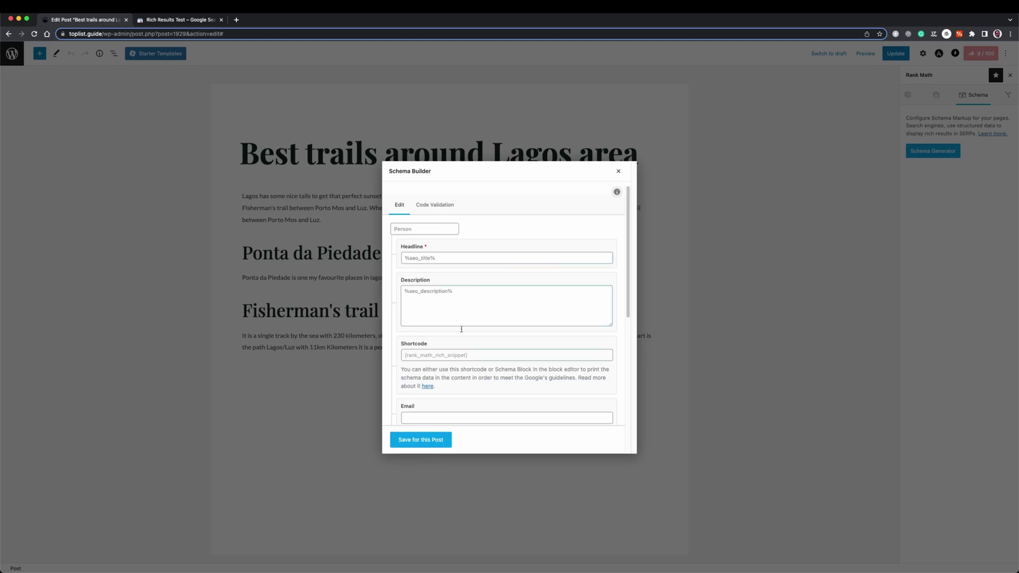
{"action": "scroll", "coordinate": [466, 394], "scroll_direction": "down", "scroll_amount": 3}
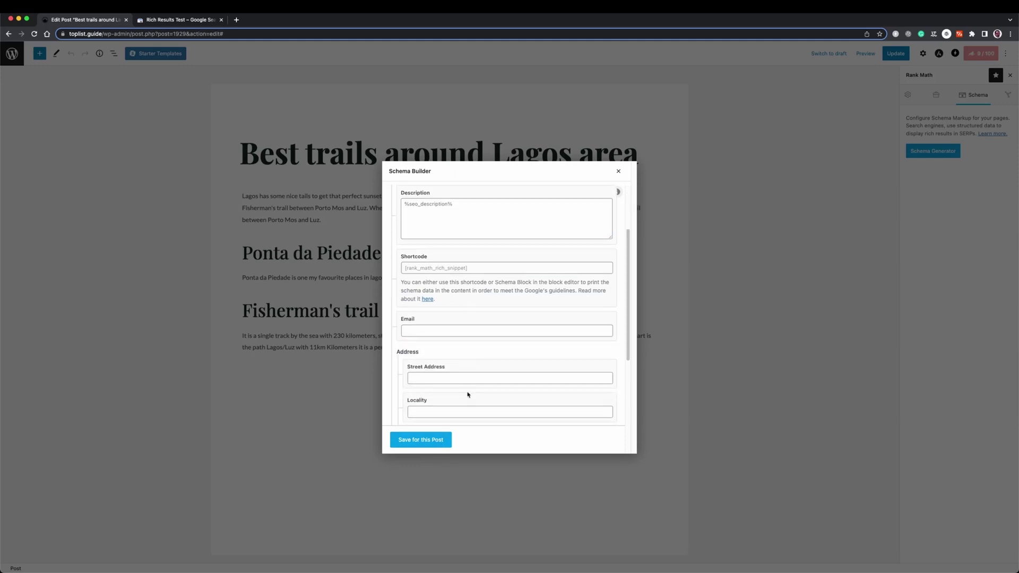
{"action": "scroll", "coordinate": [467, 394], "scroll_direction": "down", "scroll_amount": 1}
{"action": "left_click", "coordinate": [426, 307]}
{"action": "scroll", "coordinate": [445, 346], "scroll_direction": "down", "scroll_amount": 1}
{"action": "left_click", "coordinate": [432, 334]}
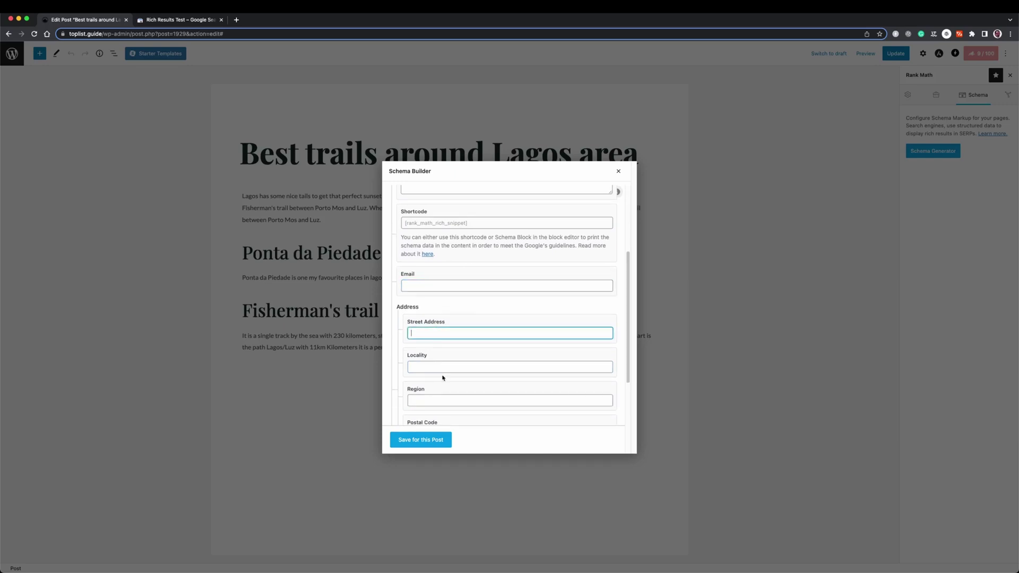
{"action": "scroll", "coordinate": [442, 388], "scroll_direction": "down", "scroll_amount": 5}
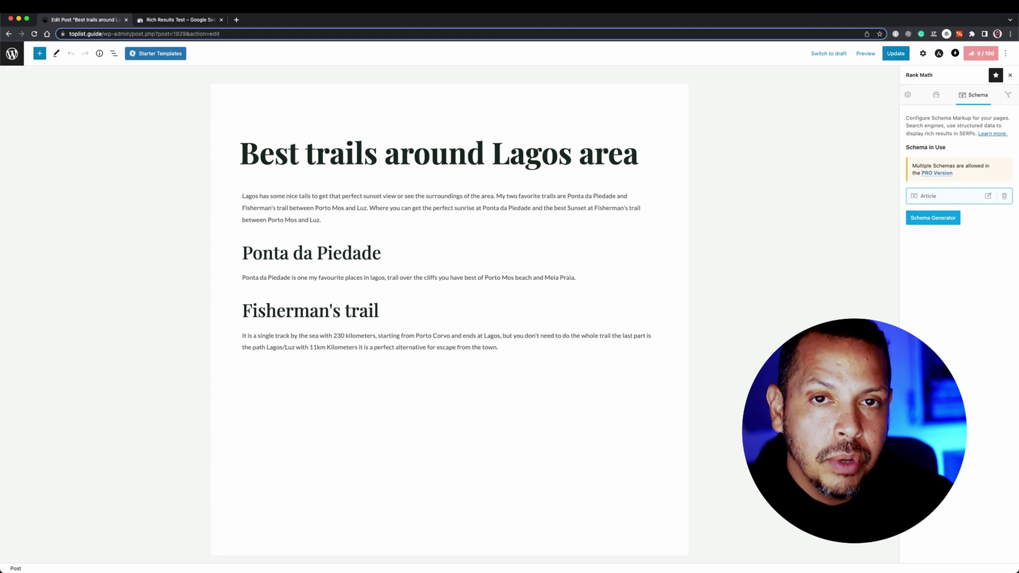
Update the post, open its live page, and bring up the Rich Results Test.
{"action": "key", "text": "ctrl+Tab"}
{"action": "key", "text": "ctrl+Tab"}
{"action": "key", "text": "ctrl+Tab"}
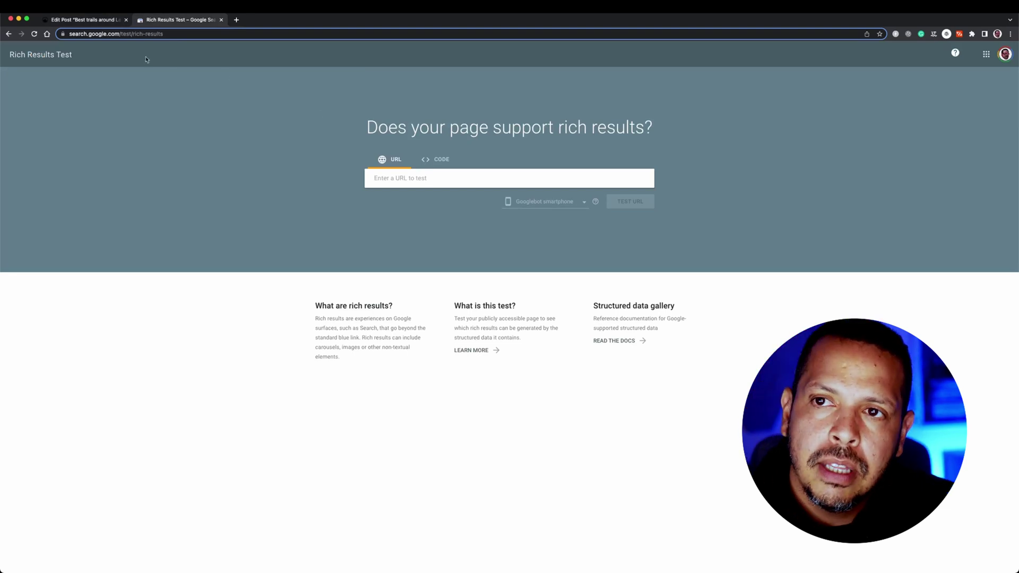
{"action": "left_click", "coordinate": [101, 21]}
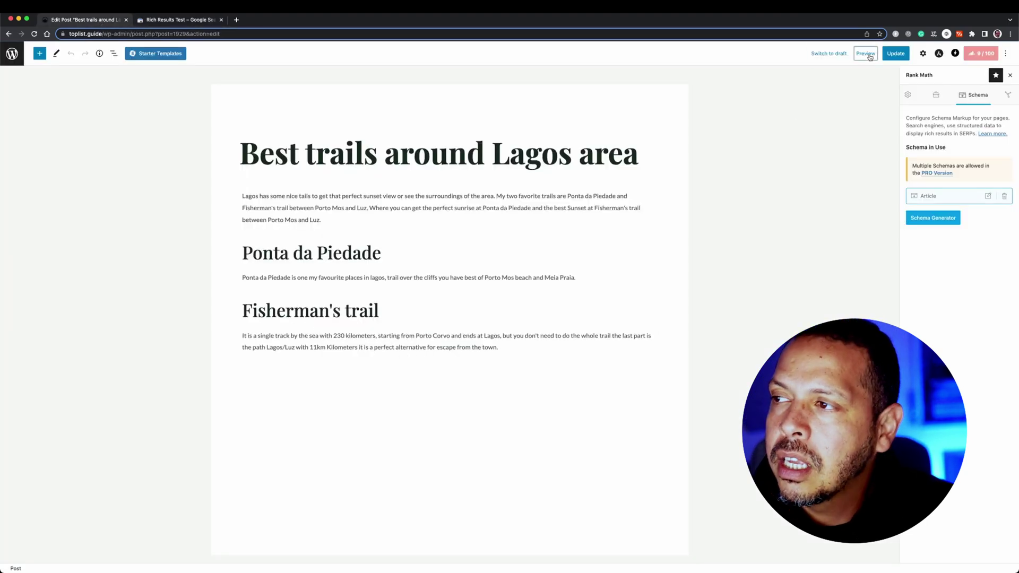
{"action": "left_click", "coordinate": [892, 56]}
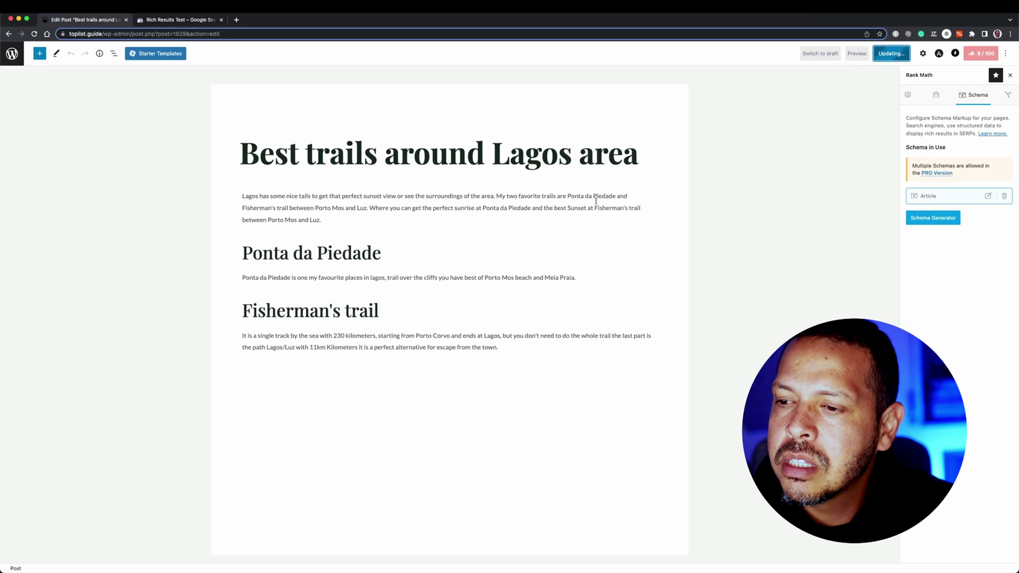
{"action": "left_click", "coordinate": [74, 547]}
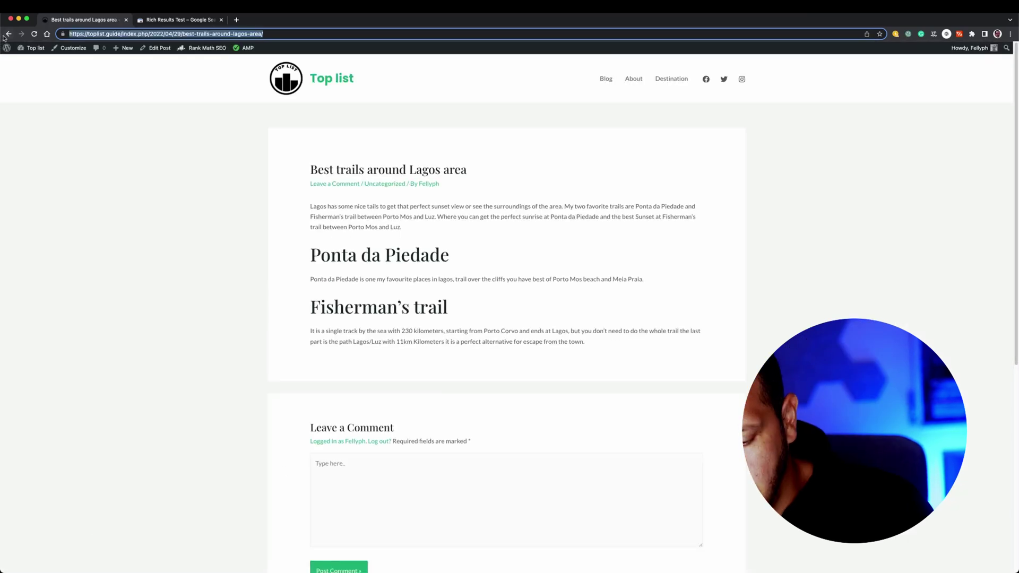
{"action": "left_click", "coordinate": [178, 20]}
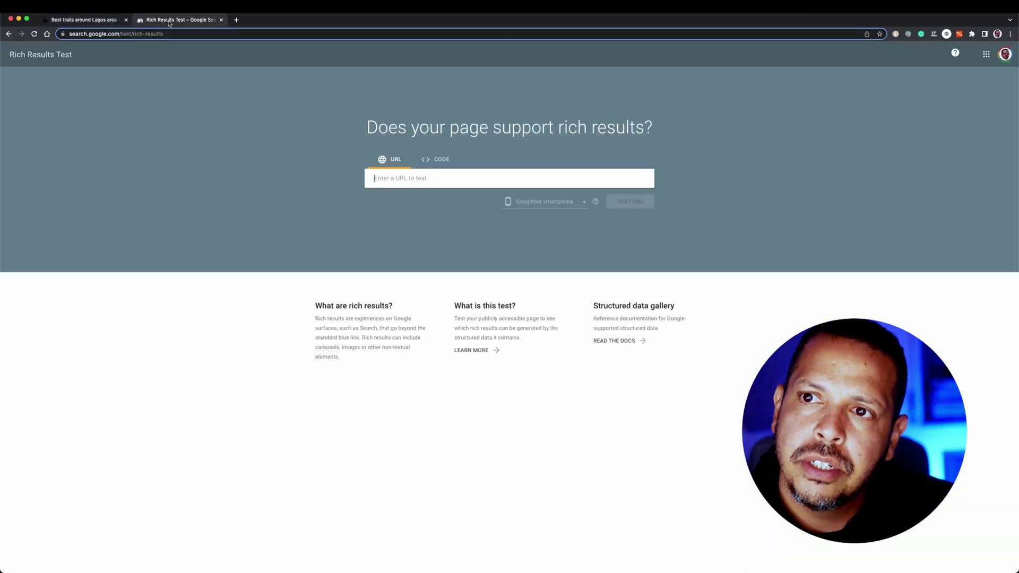
Test the live post URL and view the AMP Articles error: missing field 'image'.
{"action": "type", "text": "https://toplist.guide/index.php/2022/04/29/best-trails-around-lagos-area/"}
{"action": "key", "text": "Return"}
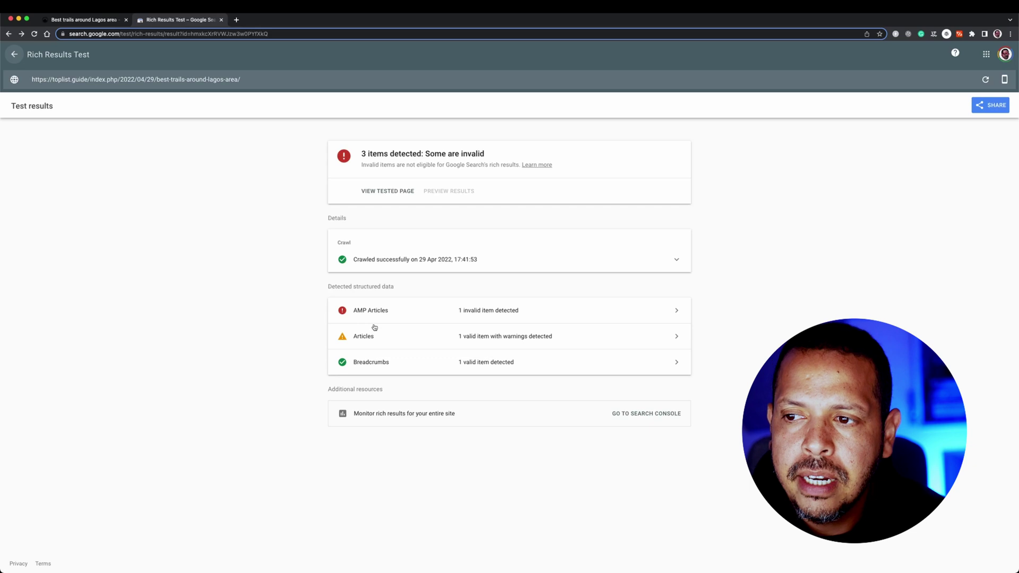
{"action": "left_click", "coordinate": [390, 318]}
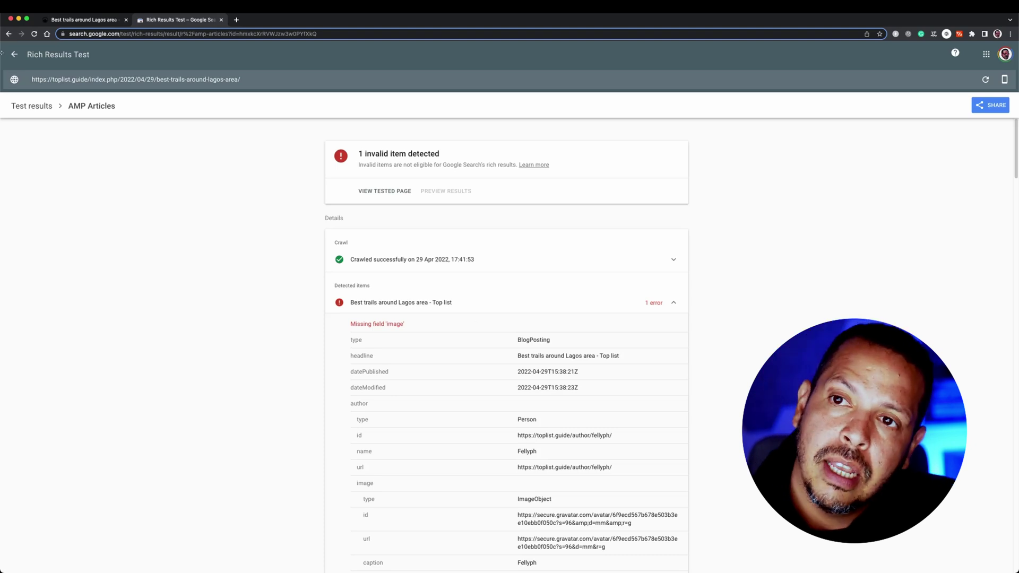
{"action": "left_click", "coordinate": [73, 23]}
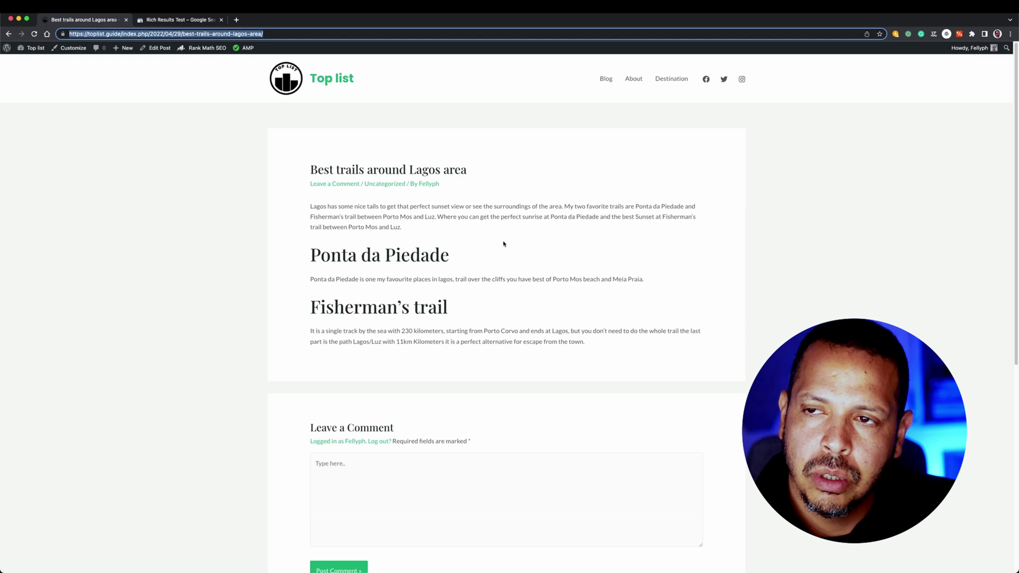
Upload ponta-da-piedade-lagos.jpg and set it as the post's featured image.
{"action": "left_click", "coordinate": [155, 48]}
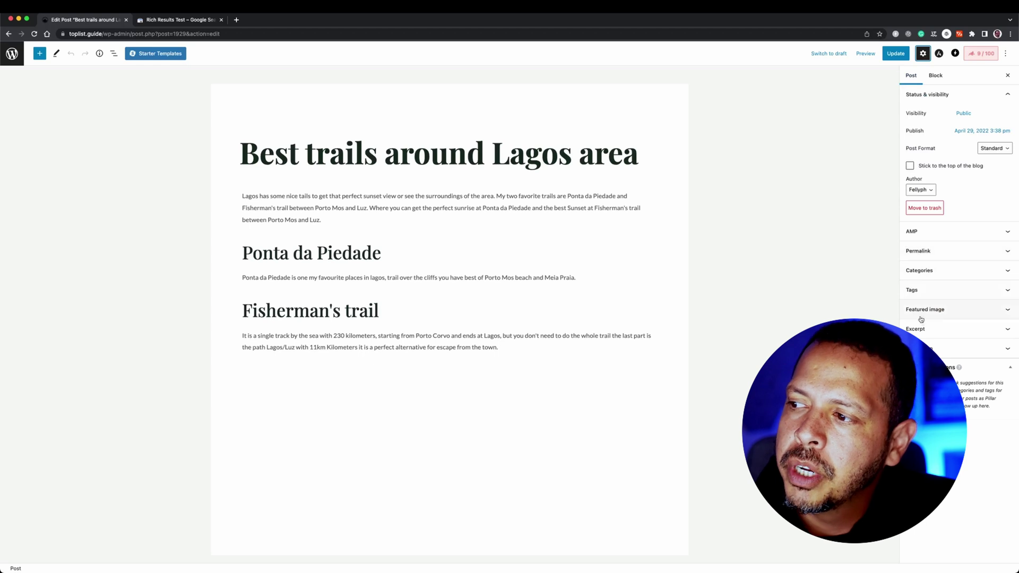
{"action": "left_click", "coordinate": [935, 310]}
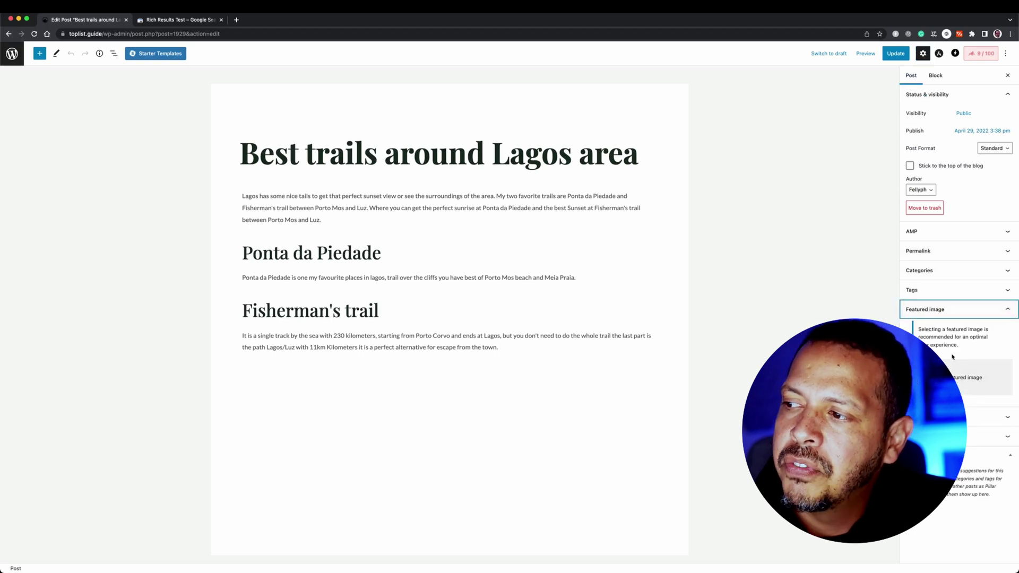
{"action": "left_click", "coordinate": [955, 378]}
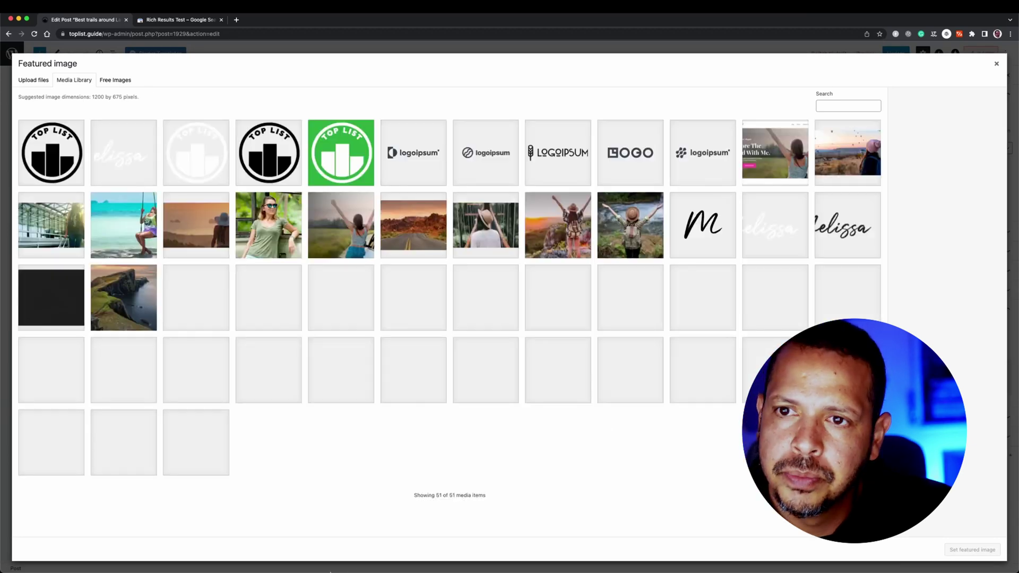
{"action": "left_click_drag", "start_coordinate": [1018, 318], "coordinate": [551, 382]}
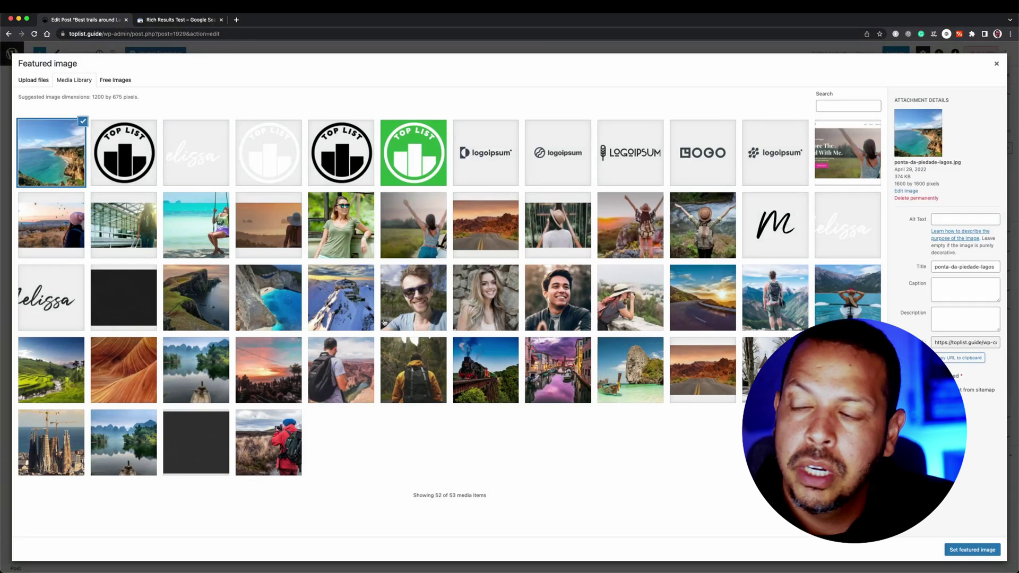
{"action": "left_click", "coordinate": [972, 550]}
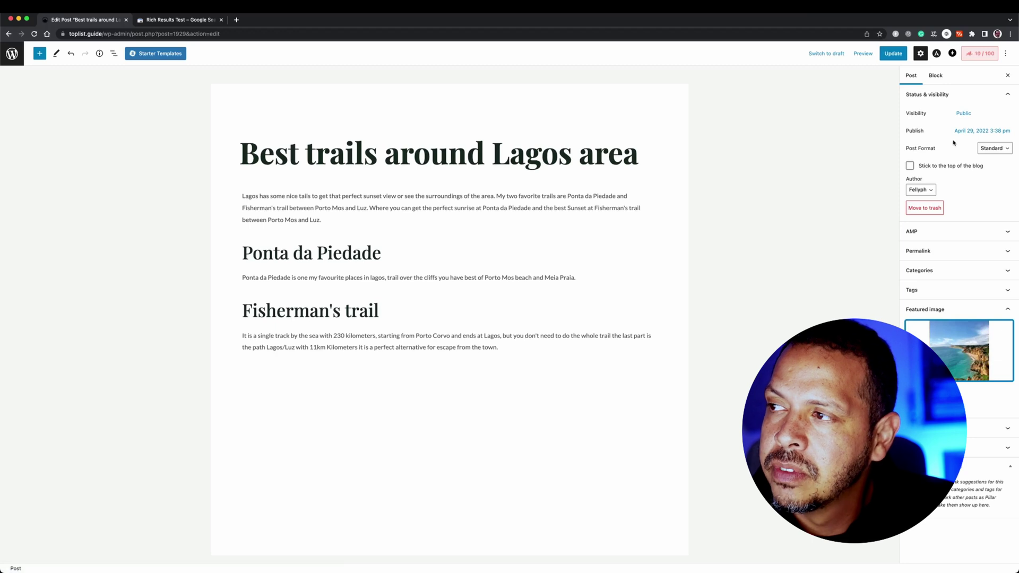
Update the post, confirm the cliff photo on the live page, and return to the test results.
{"action": "left_click", "coordinate": [896, 53]}
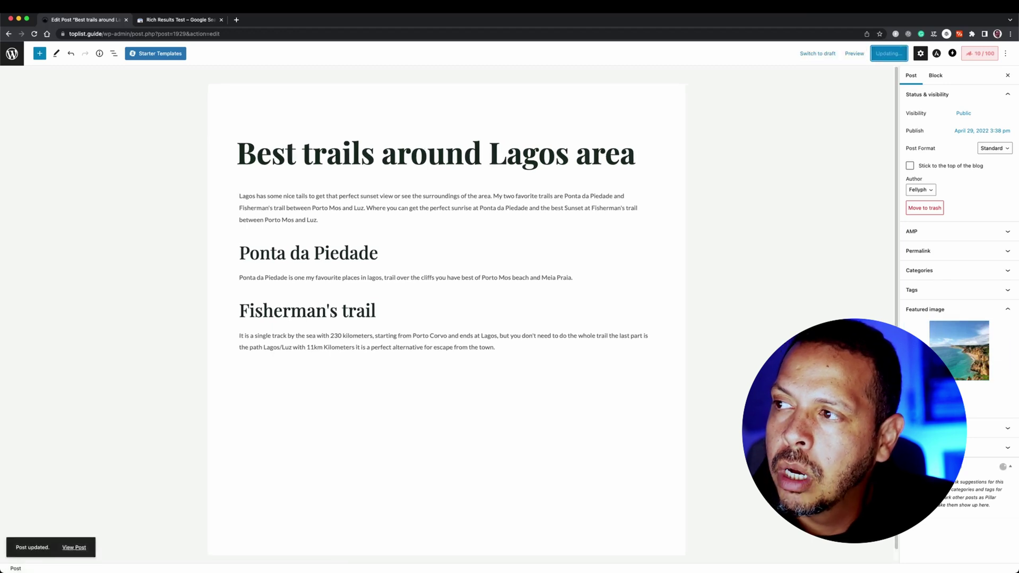
{"action": "left_click", "coordinate": [73, 547]}
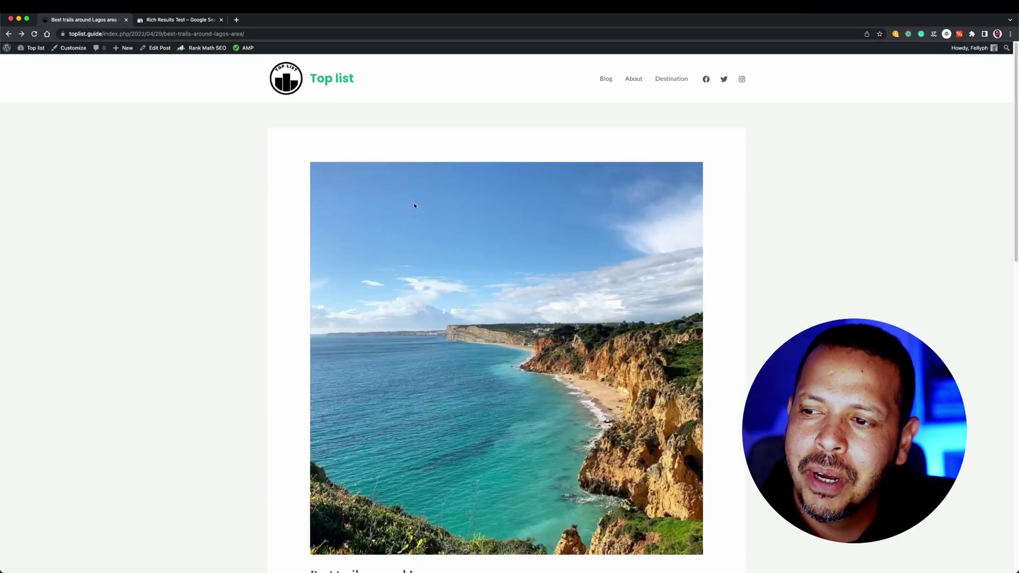
{"action": "scroll", "coordinate": [415, 206], "scroll_direction": "down", "scroll_amount": 3}
{"action": "scroll", "coordinate": [440, 219], "scroll_direction": "up", "scroll_amount": 3}
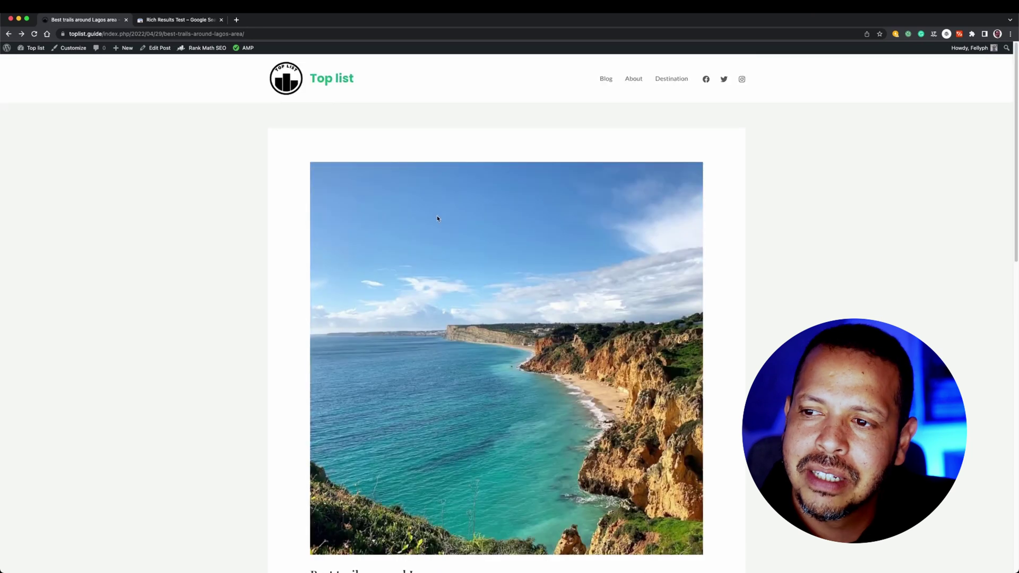
{"action": "left_click", "coordinate": [189, 21]}
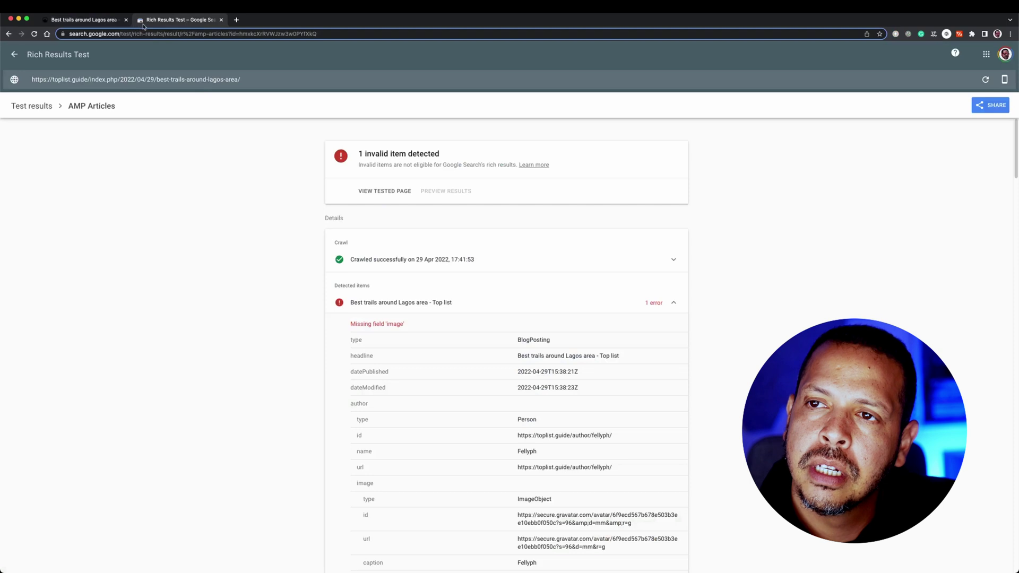